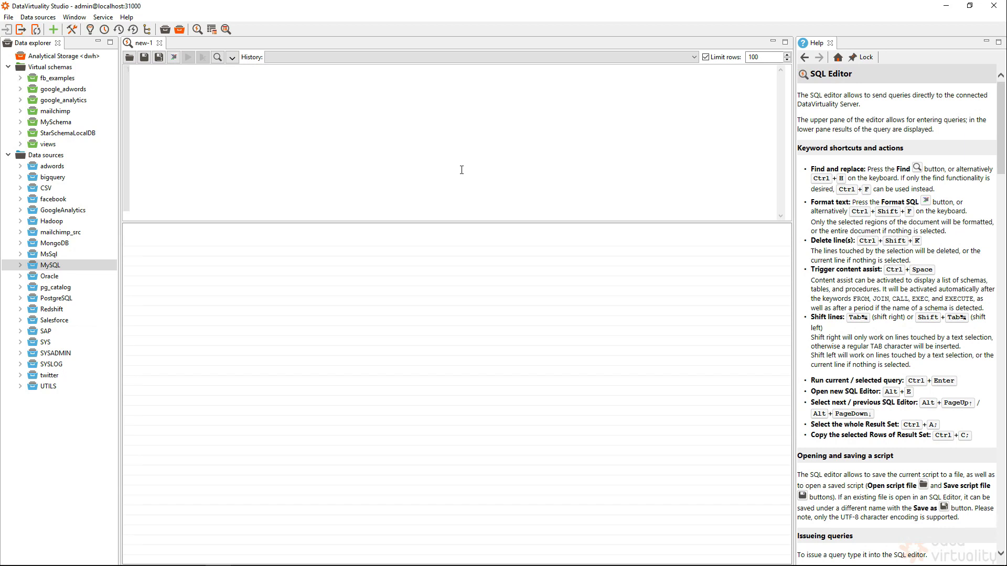
Start adding a new data source and choose Web service as its type.
{"action": "left_click", "coordinate": [104, 157]}
{"action": "right_click", "coordinate": [62, 159]}
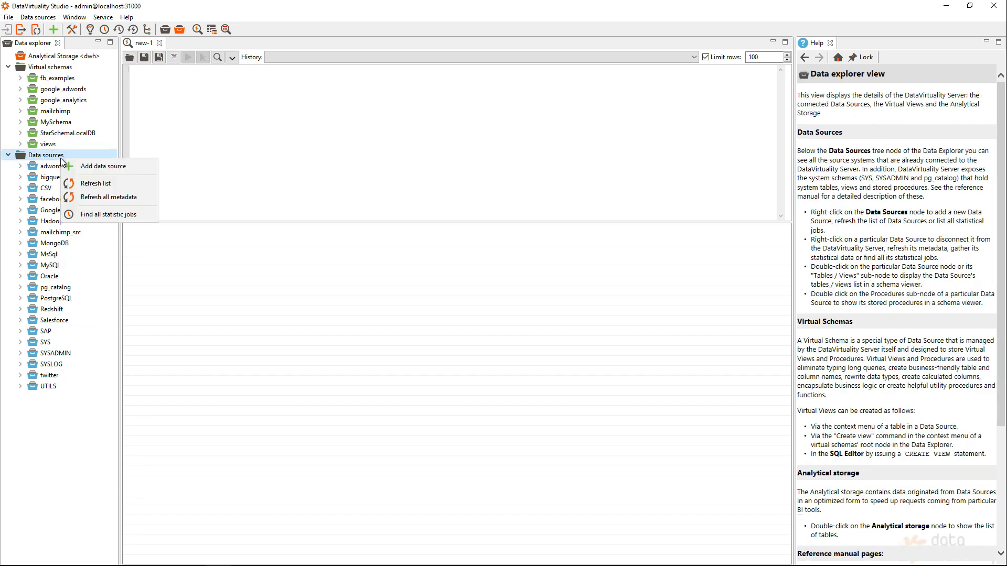
{"action": "left_click", "coordinate": [84, 166]}
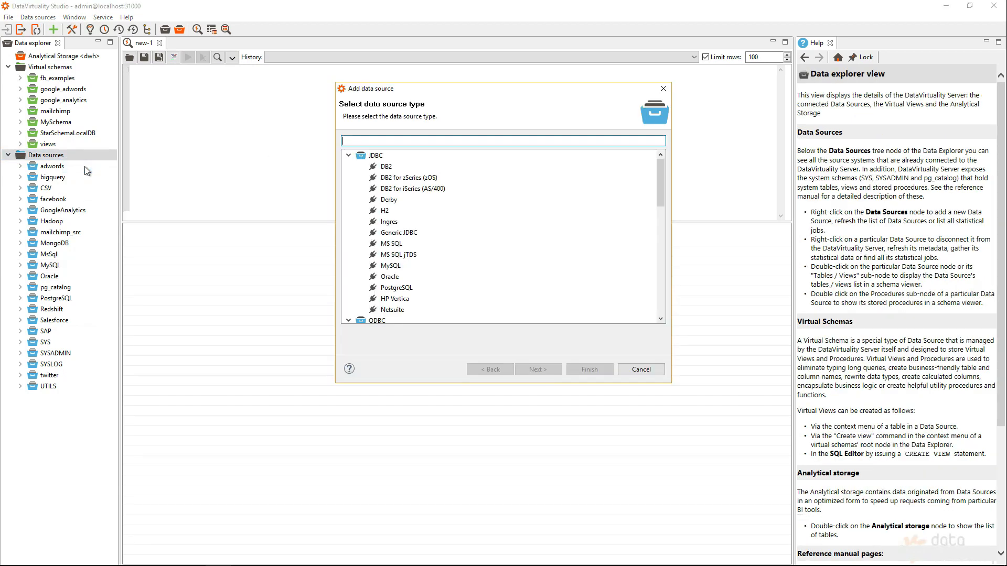
{"action": "left_click_drag", "start_coordinate": [661, 169], "coordinate": [663, 316]}
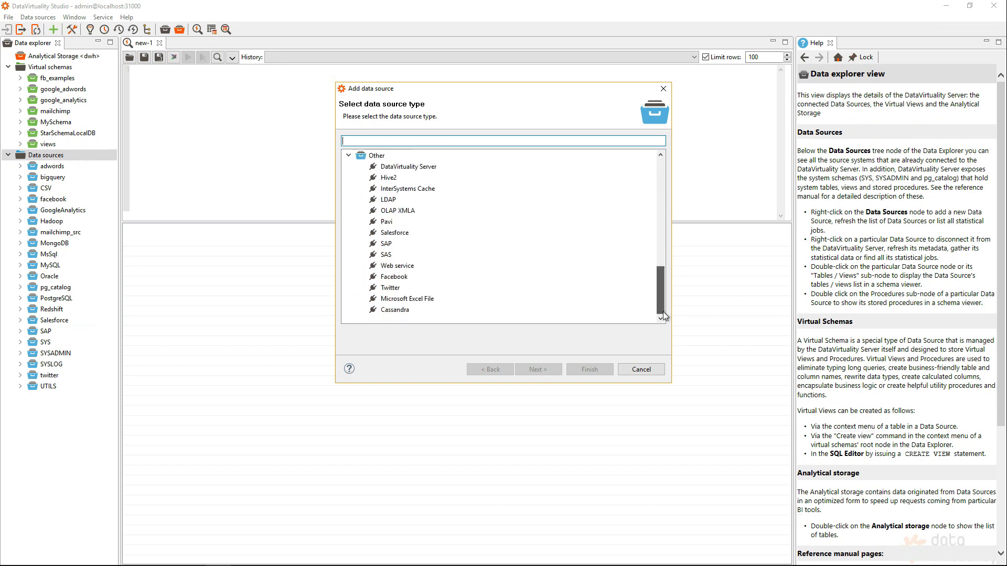
{"action": "left_click", "coordinate": [393, 267]}
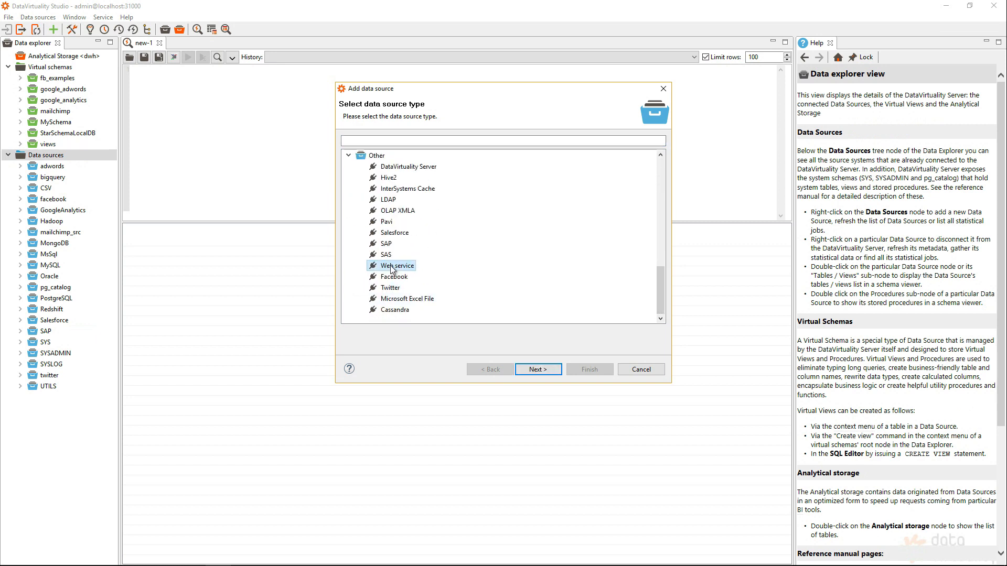
{"action": "left_click", "coordinate": [535, 370]}
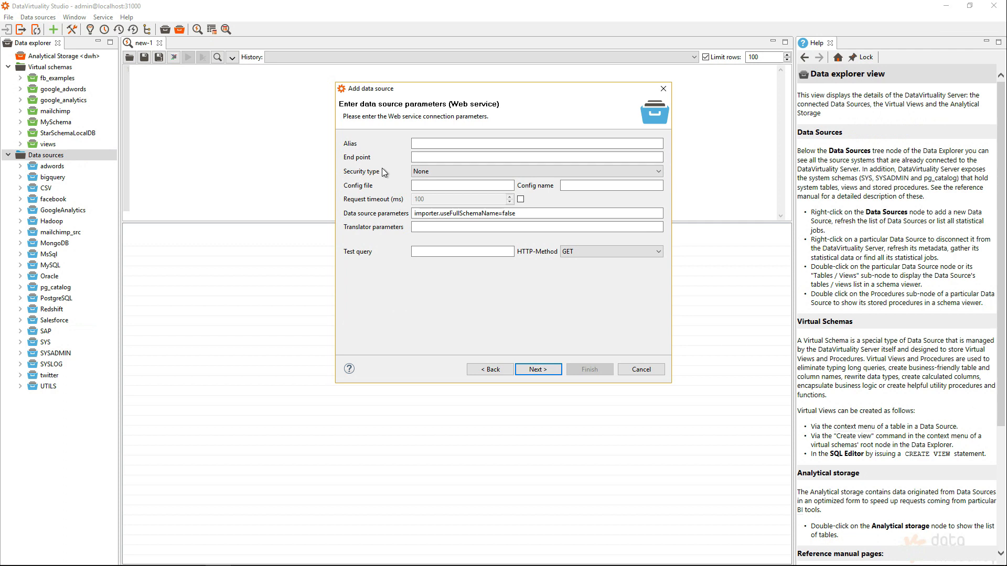
Give the web service the alias General_Web_Service, keep security type None and finish adding the data source.
{"action": "left_click", "coordinate": [426, 144]}
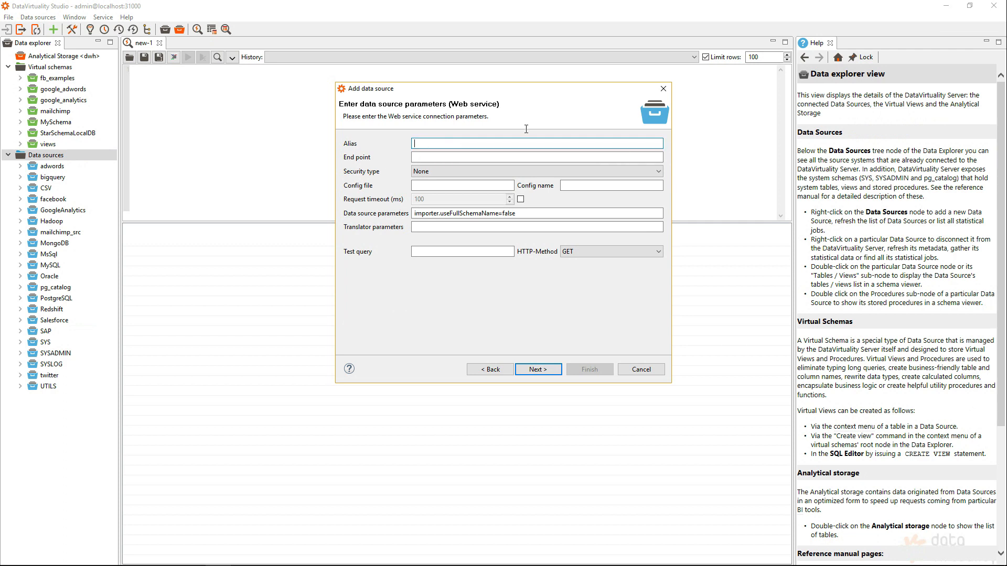
{"action": "type", "text": "General_Web_Service"}
{"action": "left_click", "coordinate": [423, 176]}
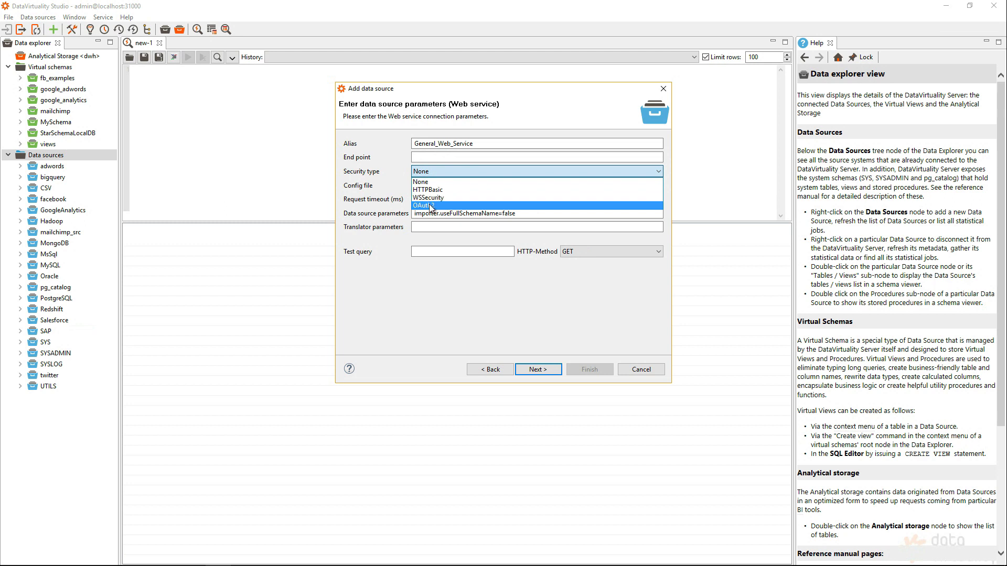
{"action": "left_click", "coordinate": [373, 189]}
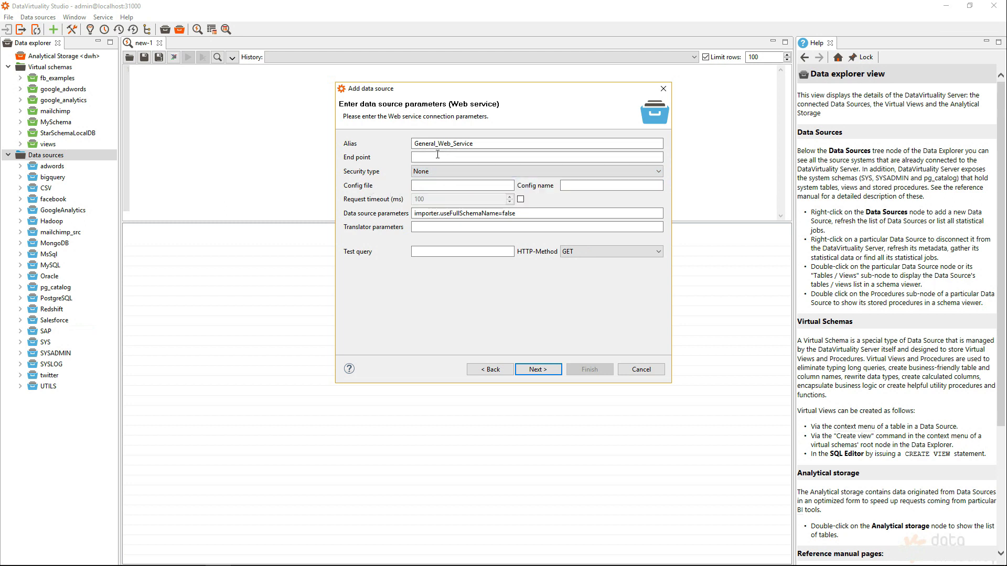
{"action": "left_click", "coordinate": [547, 370]}
{"action": "left_click", "coordinate": [582, 372]}
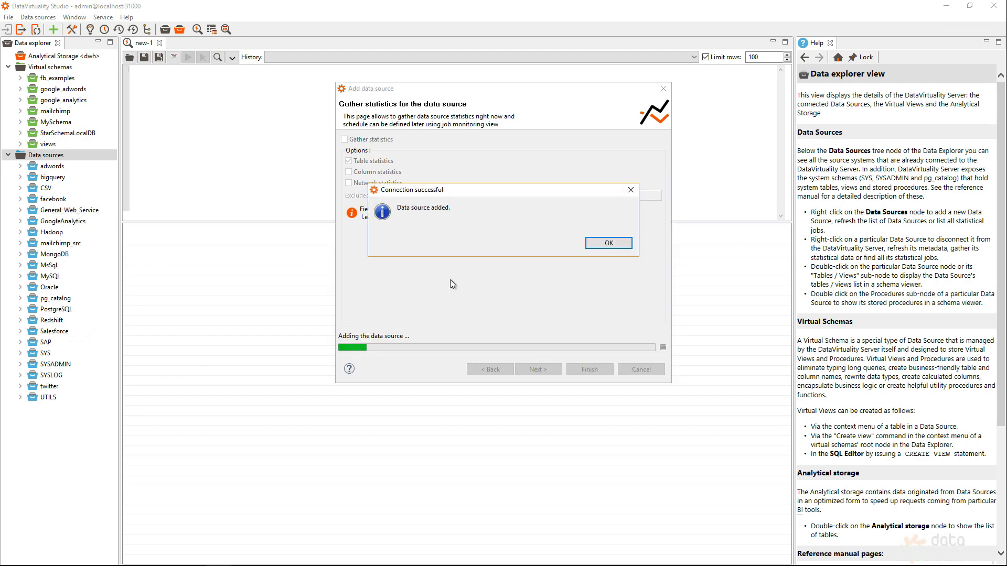
{"action": "left_click", "coordinate": [607, 243]}
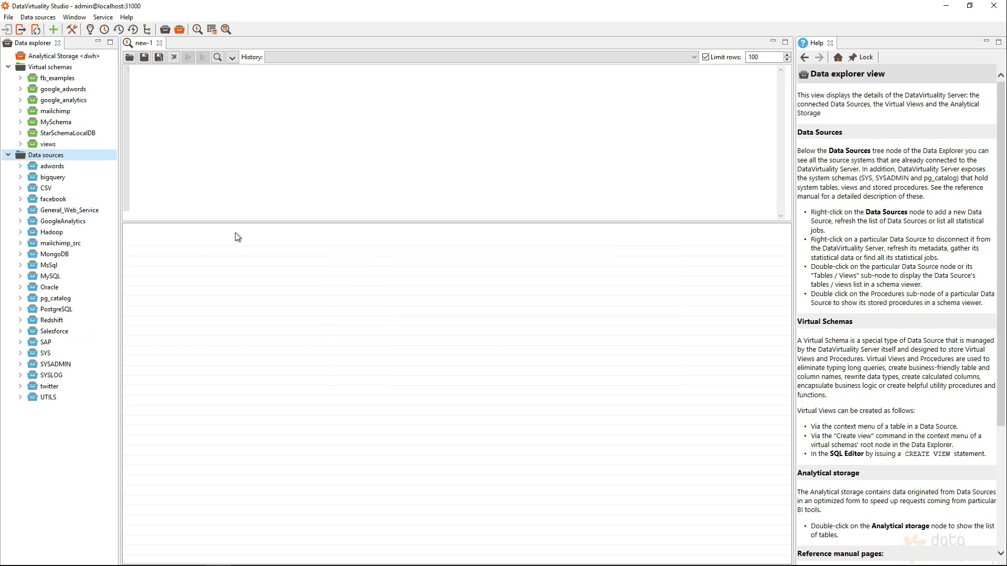
Switch to Notepad to copy the ECB eurofxref-daily.xml URL from REST EXAMPLES.txt, and return to the SQL editor in DataVirtuality Studio.
{"action": "left_click", "coordinate": [97, 210]}
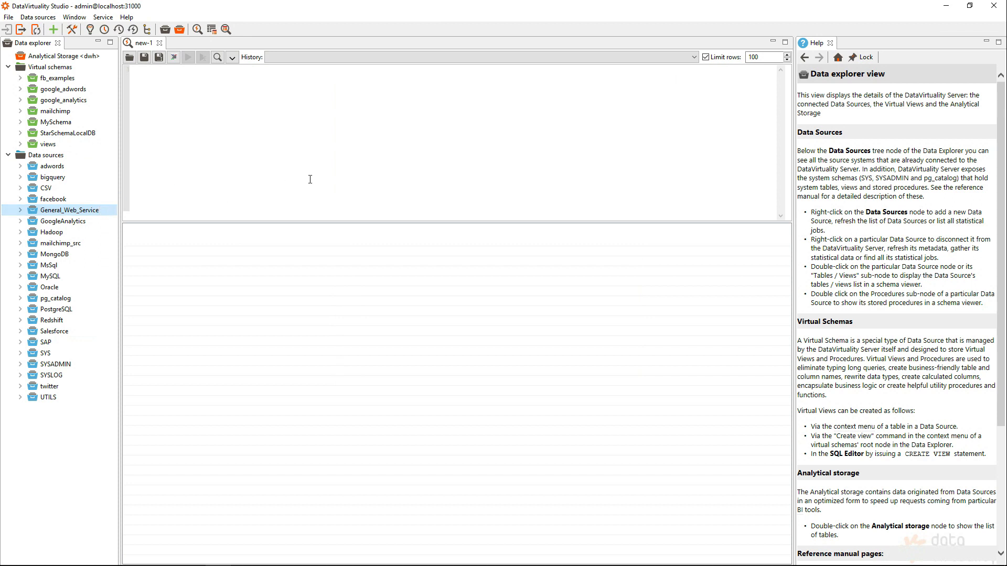
{"action": "key", "text": "alt+Tab"}
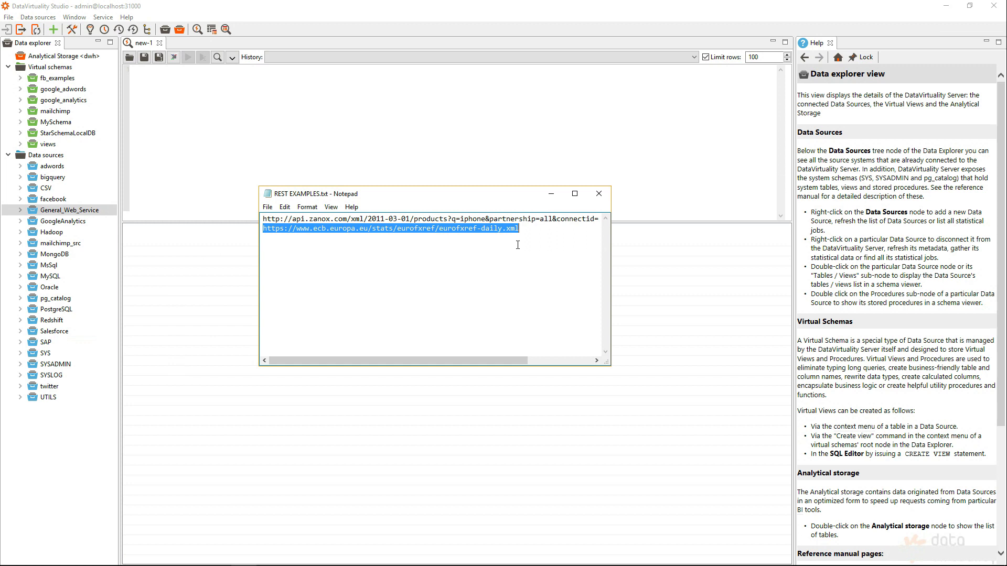
{"action": "left_click", "coordinate": [215, 69]}
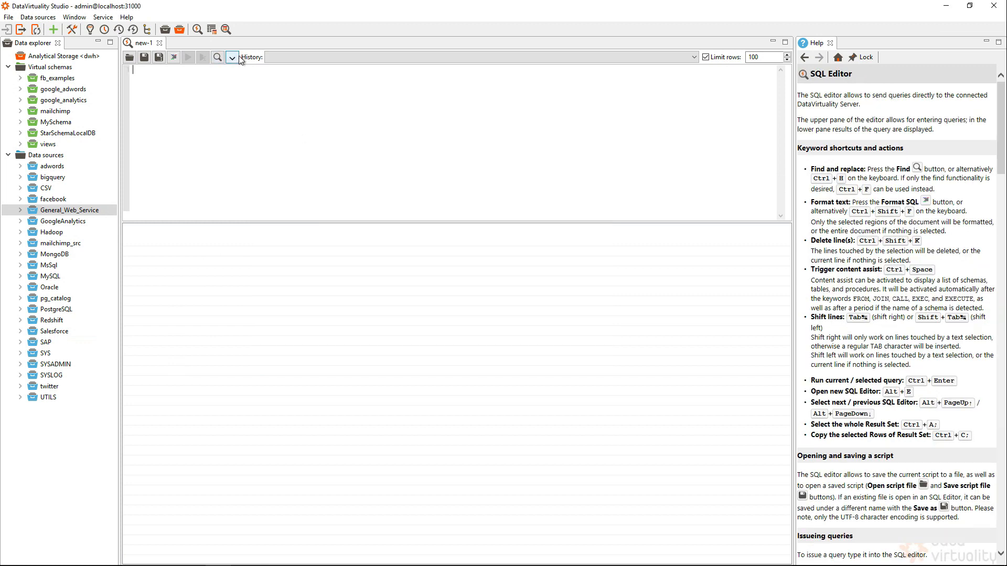
{"action": "left_click", "coordinate": [233, 57]}
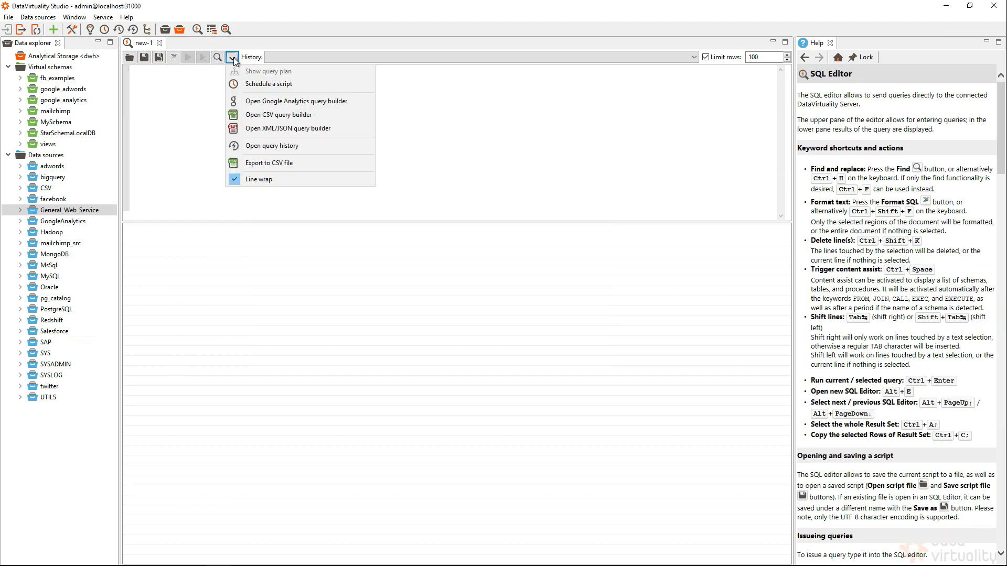
{"action": "left_click", "coordinate": [303, 132]}
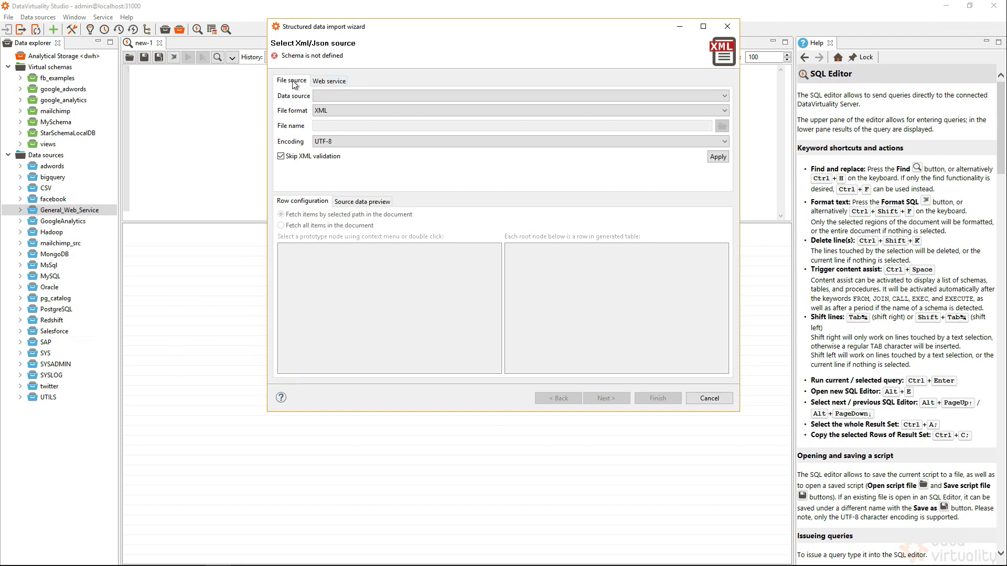
{"action": "left_click", "coordinate": [323, 82]}
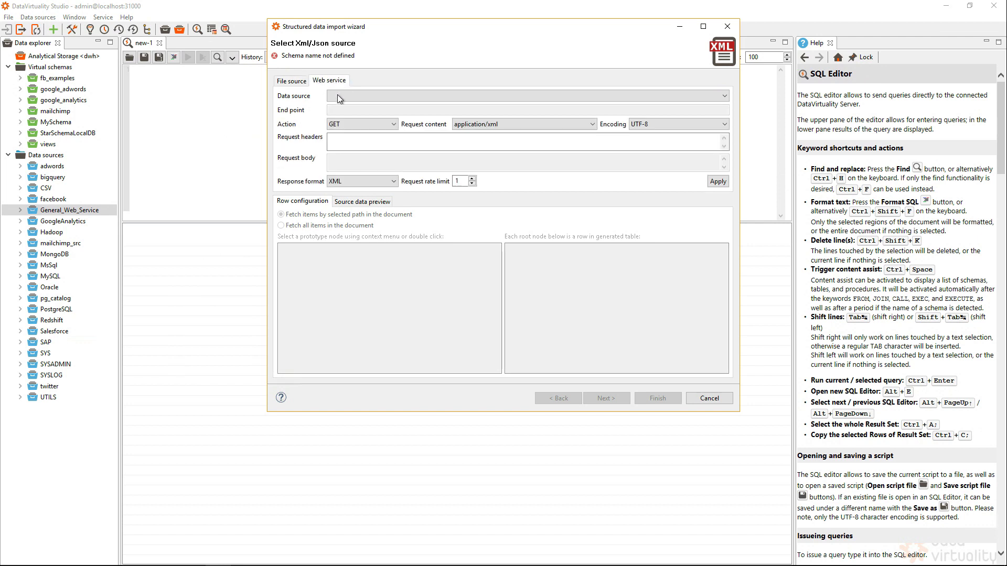
{"action": "left_click", "coordinate": [337, 95]}
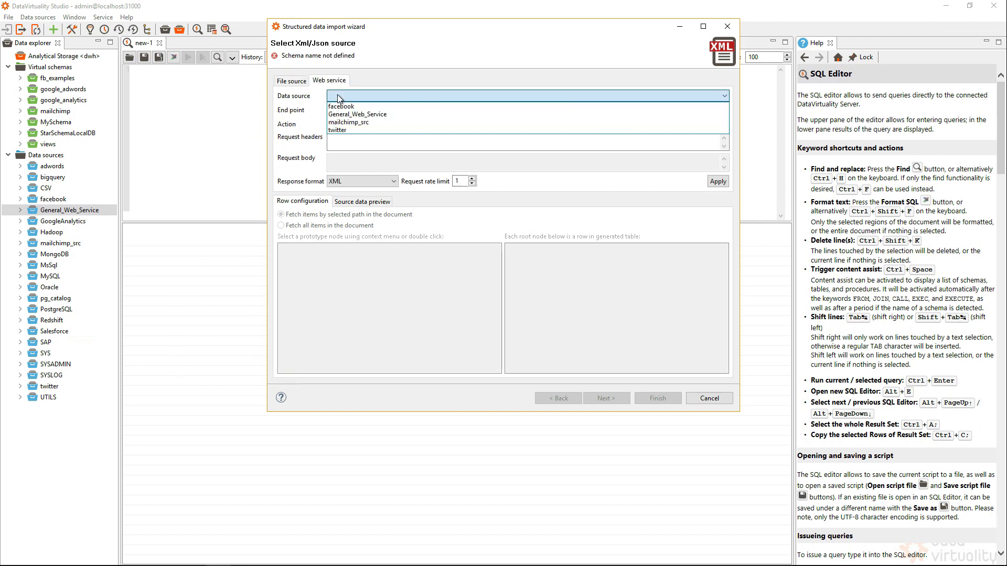
{"action": "left_click", "coordinate": [361, 114]}
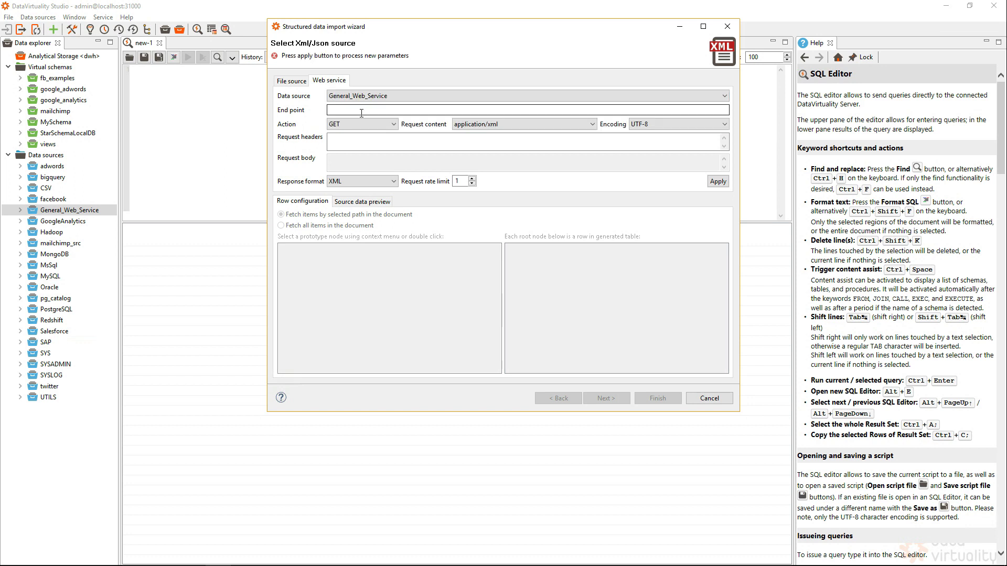
{"action": "left_click", "coordinate": [362, 110]}
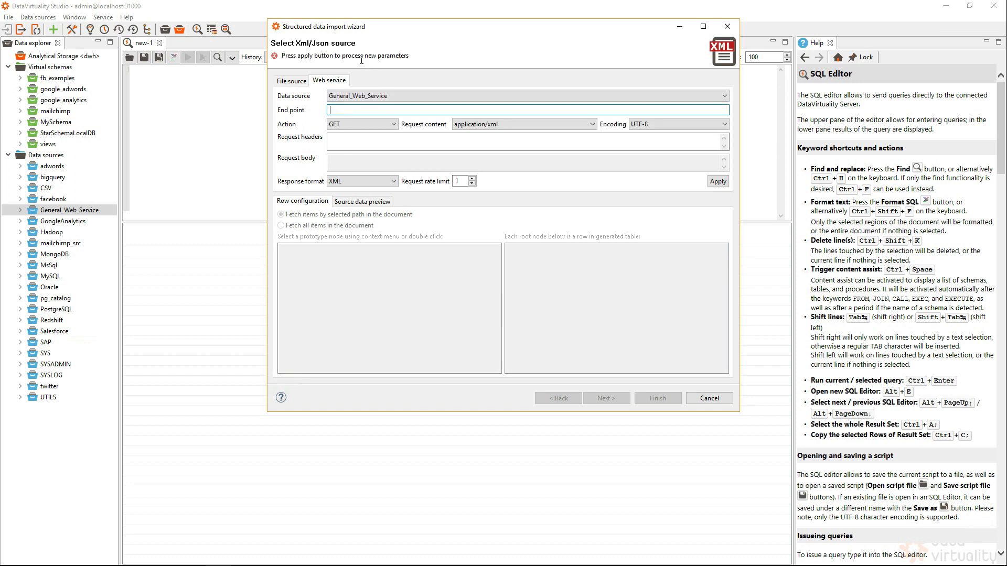
{"action": "type", "text": "https://www.ecb.europa.eu/stats/eurofxref/eurofxref-daily.xml"}
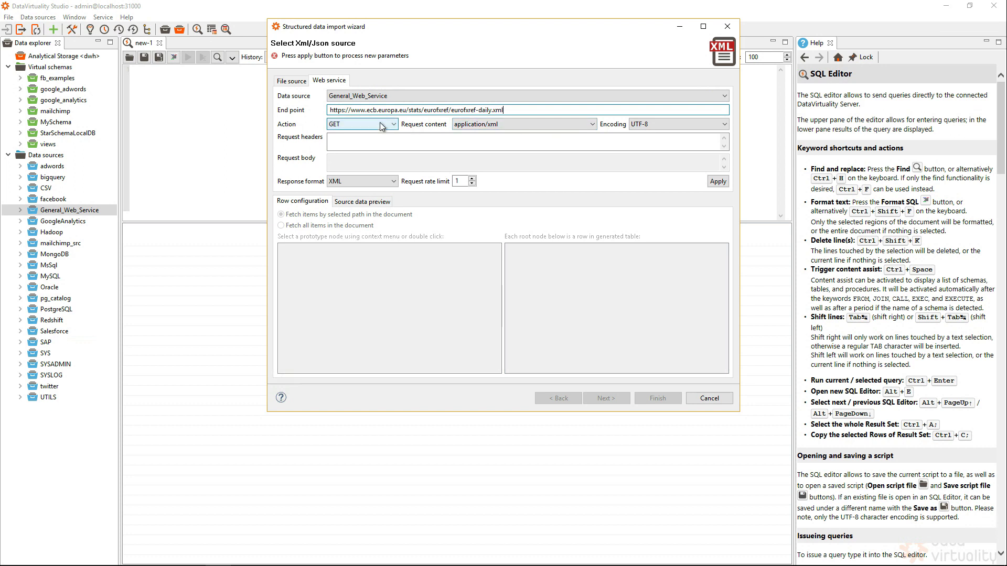
Check the request content and response format options, keep application/xml and XML, and apply the web service parameters.
{"action": "left_click", "coordinate": [482, 124]}
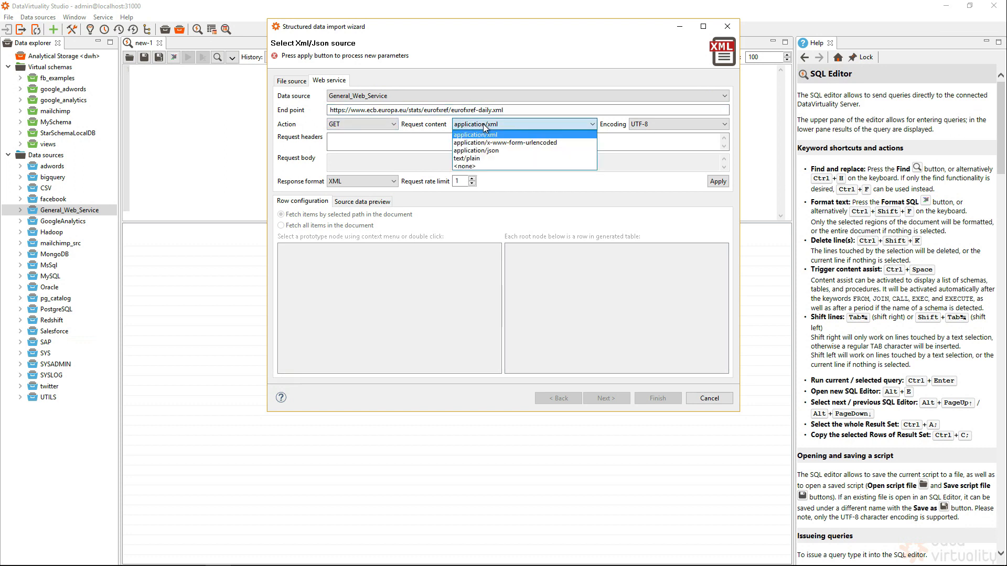
{"action": "left_click", "coordinate": [403, 141]}
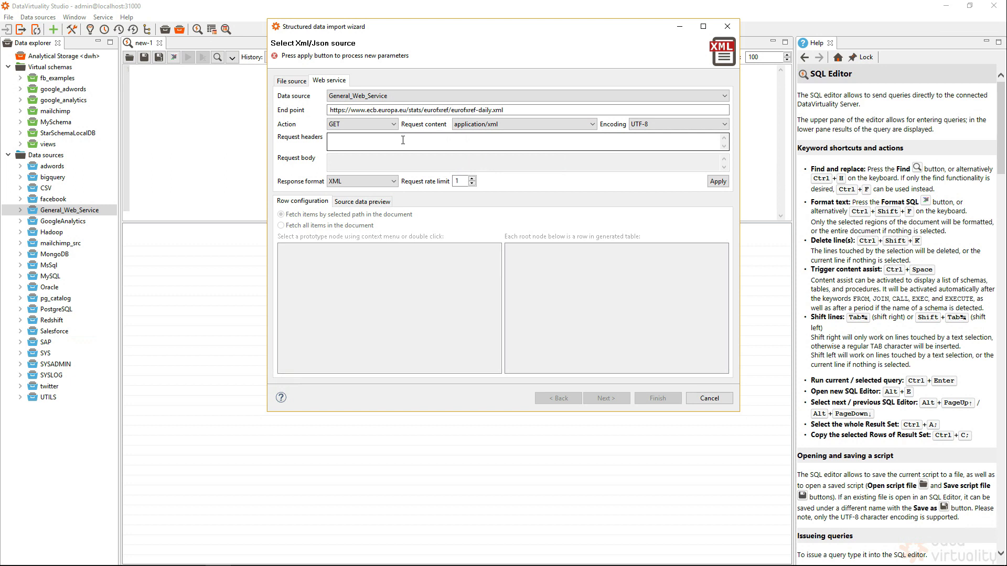
{"action": "left_click", "coordinate": [375, 181]}
{"action": "left_click", "coordinate": [374, 181]}
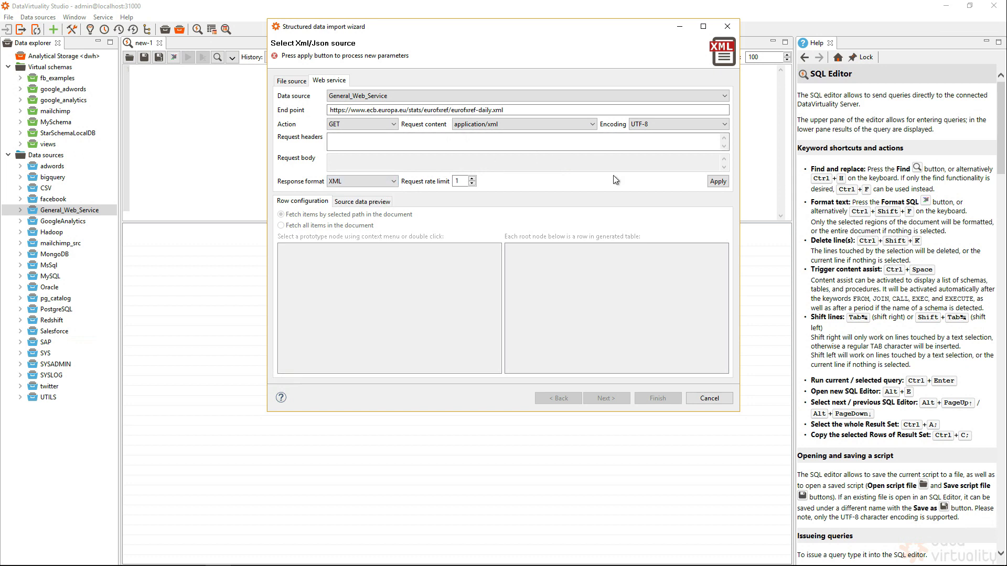
{"action": "left_click", "coordinate": [718, 182]}
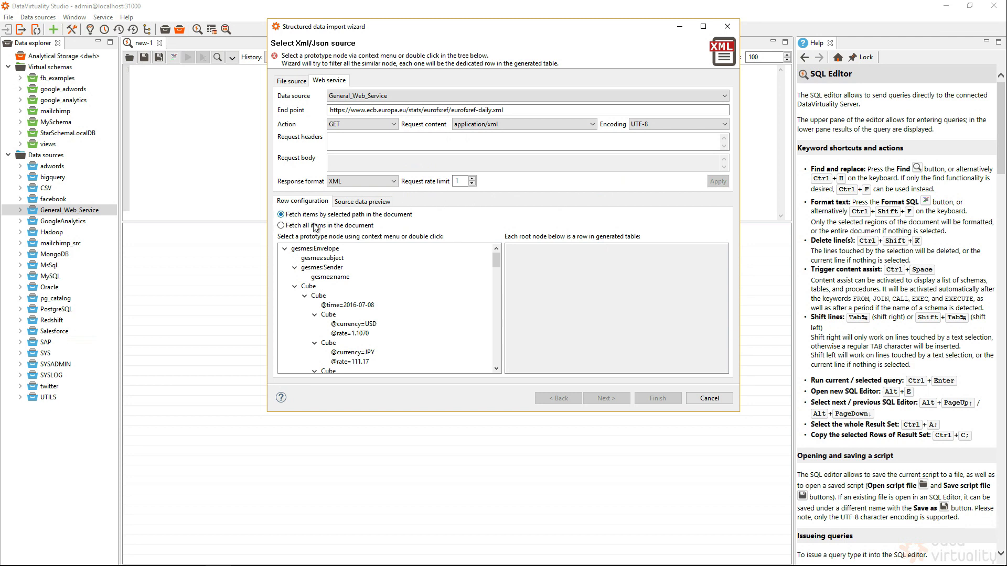
Preview the source data, choose the Cube node holding currency and rate as the row prototype, and proceed to the output columns.
{"action": "left_click", "coordinate": [370, 204]}
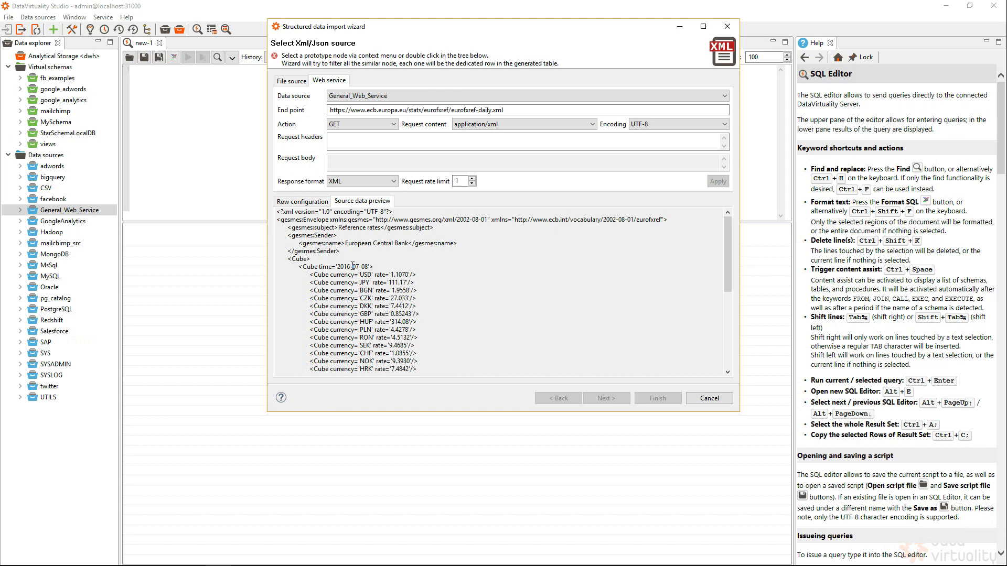
{"action": "left_click", "coordinate": [300, 203]}
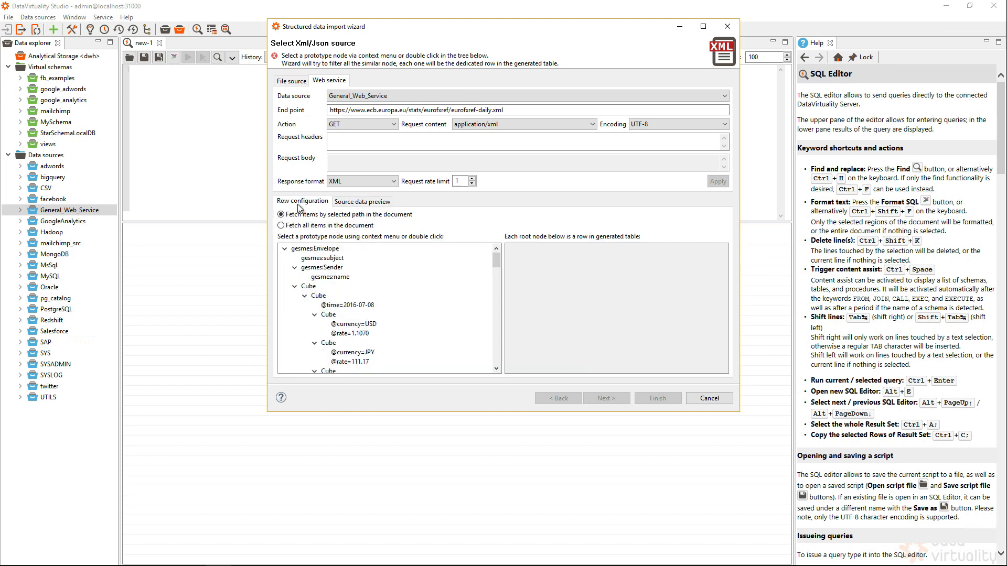
{"action": "double_click", "coordinate": [328, 315]}
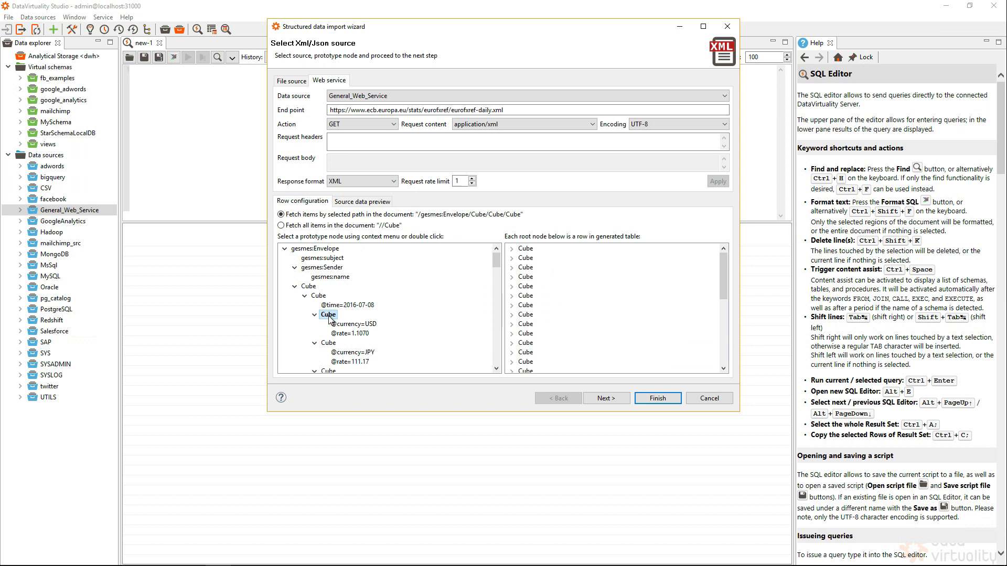
{"action": "left_click", "coordinate": [607, 400]}
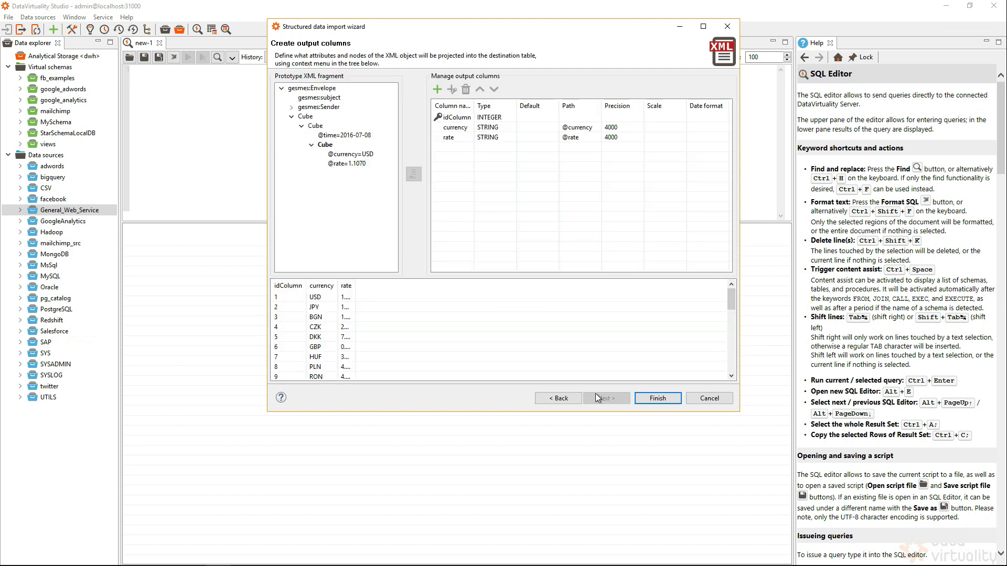
Widen the rate column in the preview and set the rate output column's type to FLOAT.
{"action": "left_click_drag", "start_coordinate": [356, 288], "coordinate": [393, 289]}
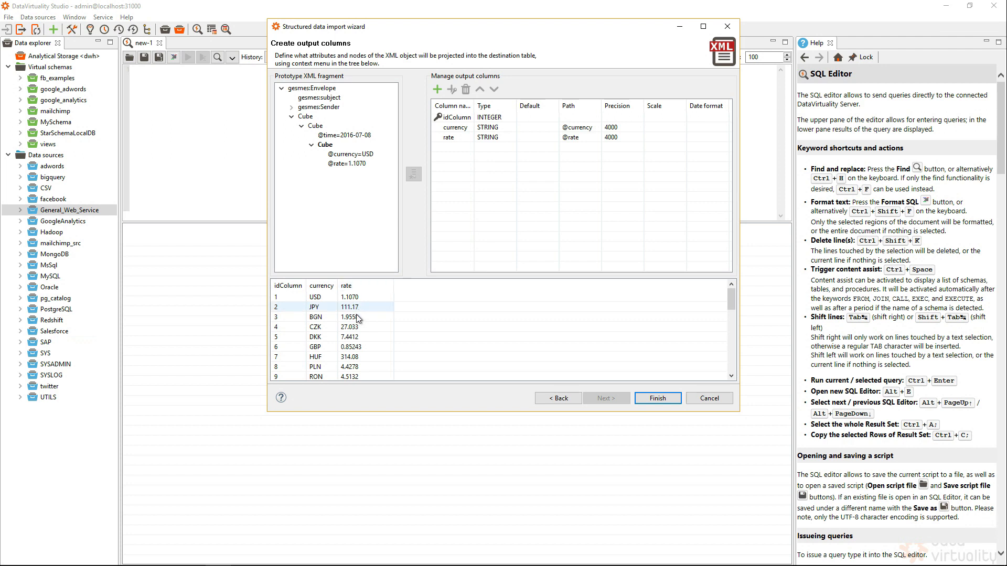
{"action": "left_click", "coordinate": [511, 139]}
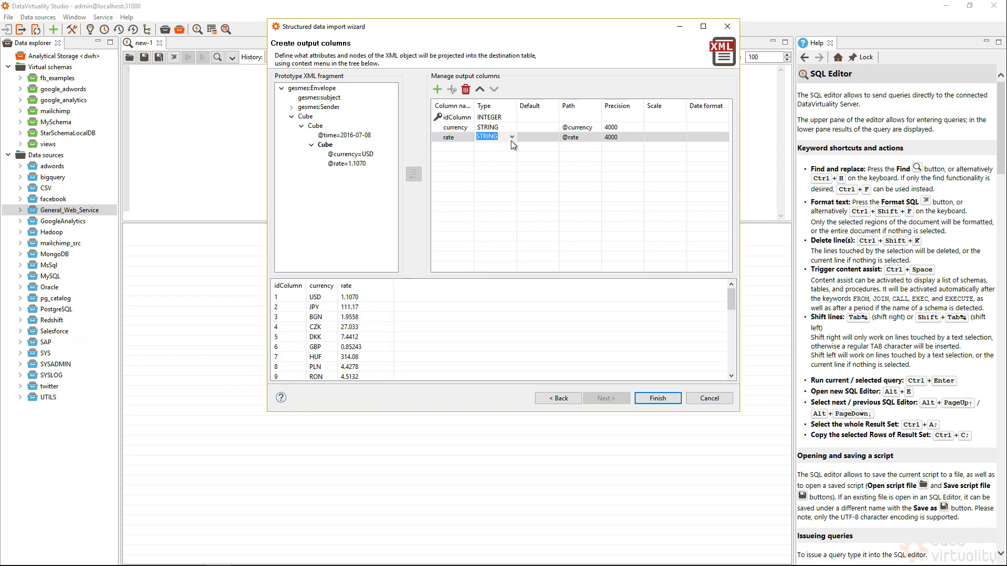
{"action": "left_click", "coordinate": [512, 138]}
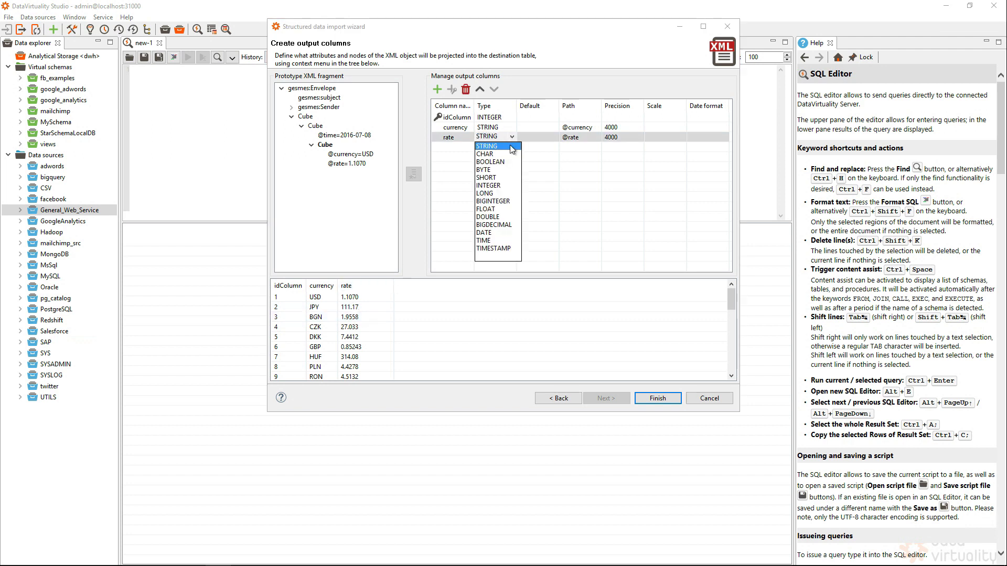
{"action": "left_click", "coordinate": [489, 210]}
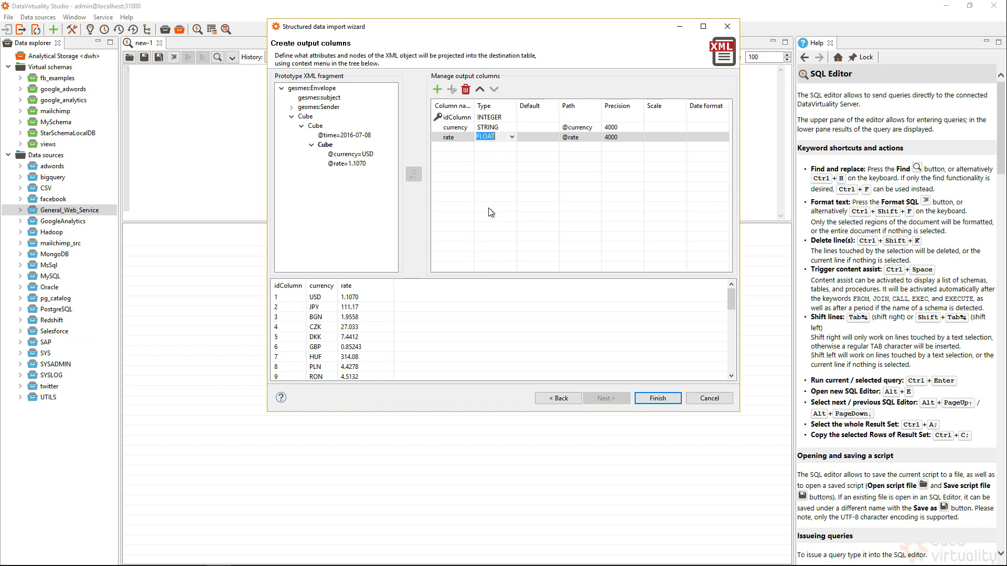
Finish the import wizard to generate the SQL query and run it.
{"action": "left_click", "coordinate": [666, 398]}
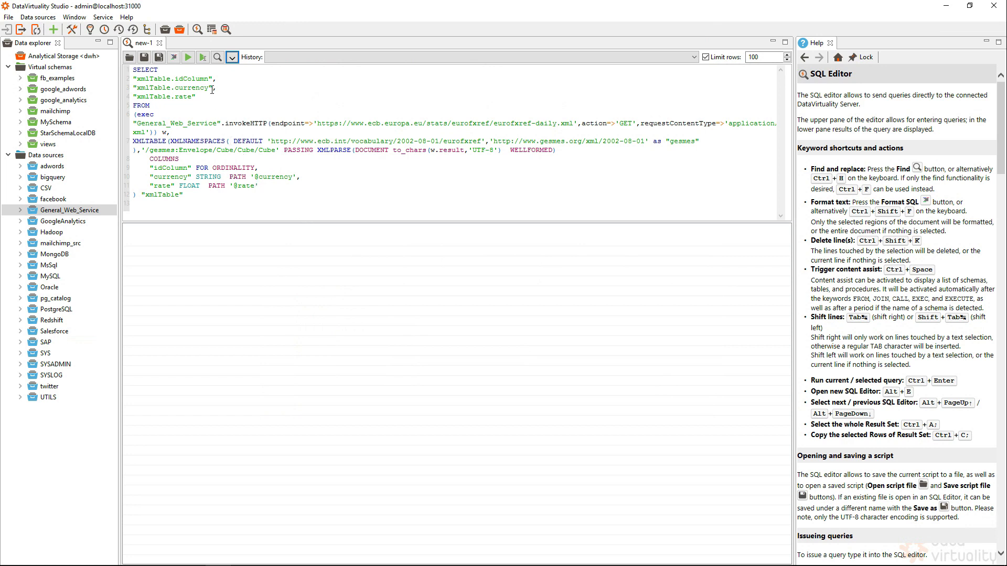
{"action": "left_click", "coordinate": [187, 57]}
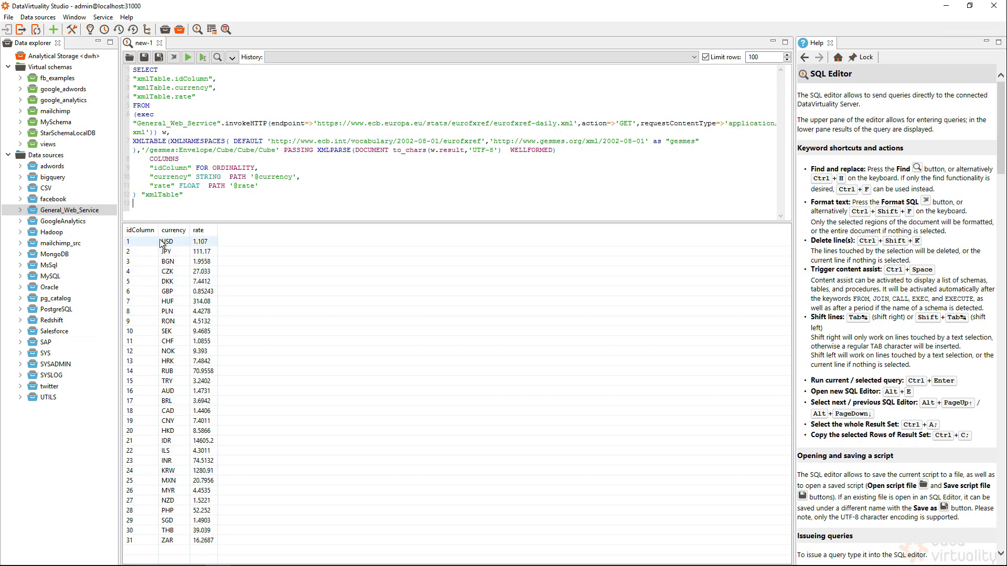
Insert "CREATE VIEW MySchema.EurRate as" on a new line above the SELECT query and run the statement.
{"action": "left_click", "coordinate": [133, 70]}
{"action": "key", "text": "Return"}
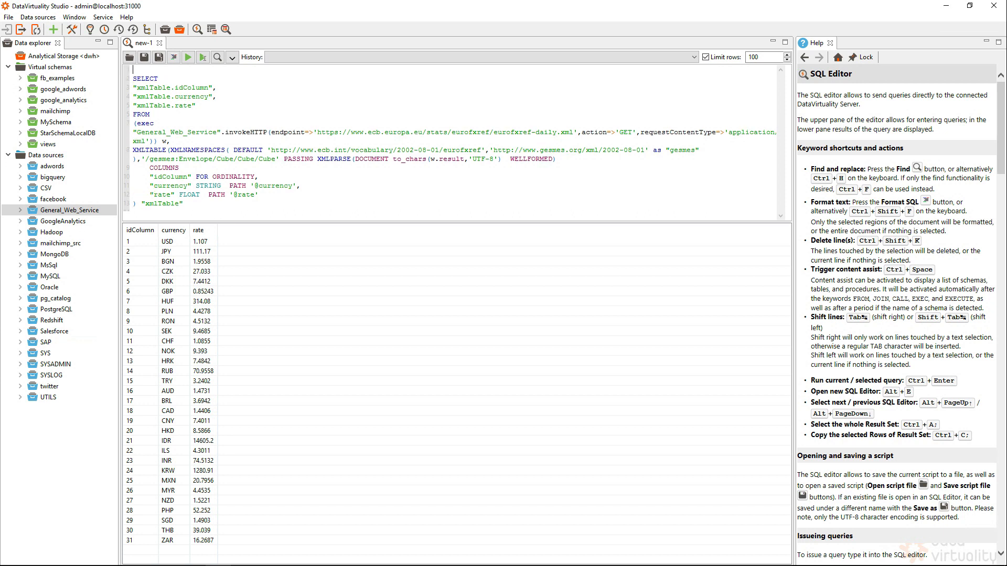
{"action": "type", "text": "CREATE "}
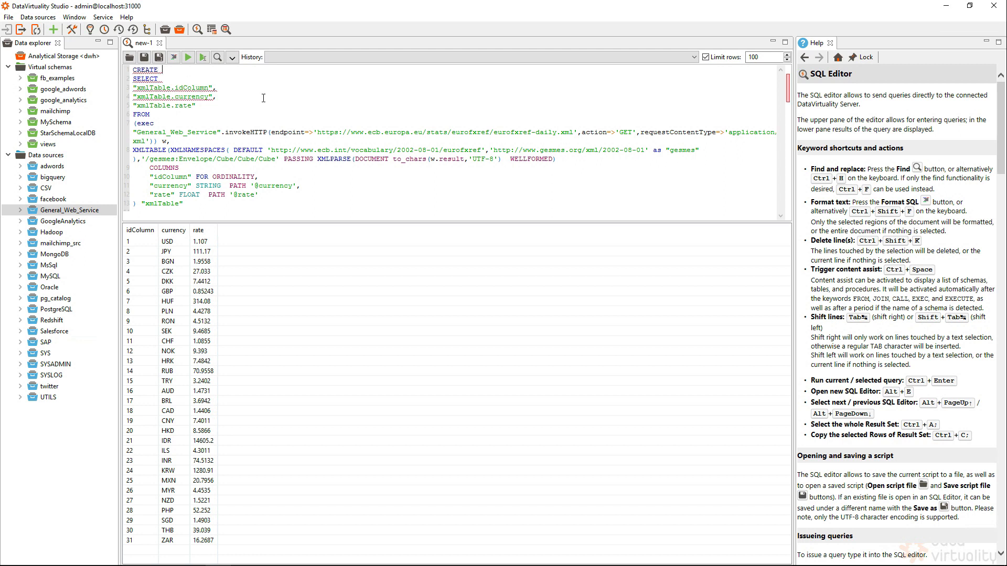
{"action": "type", "text": "VIEW "}
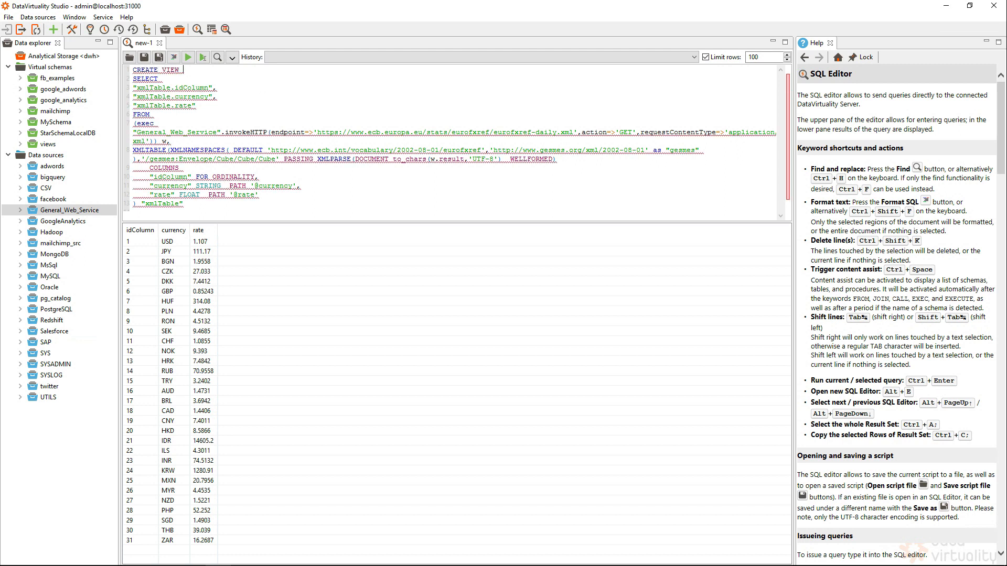
{"action": "type", "text": "My"}
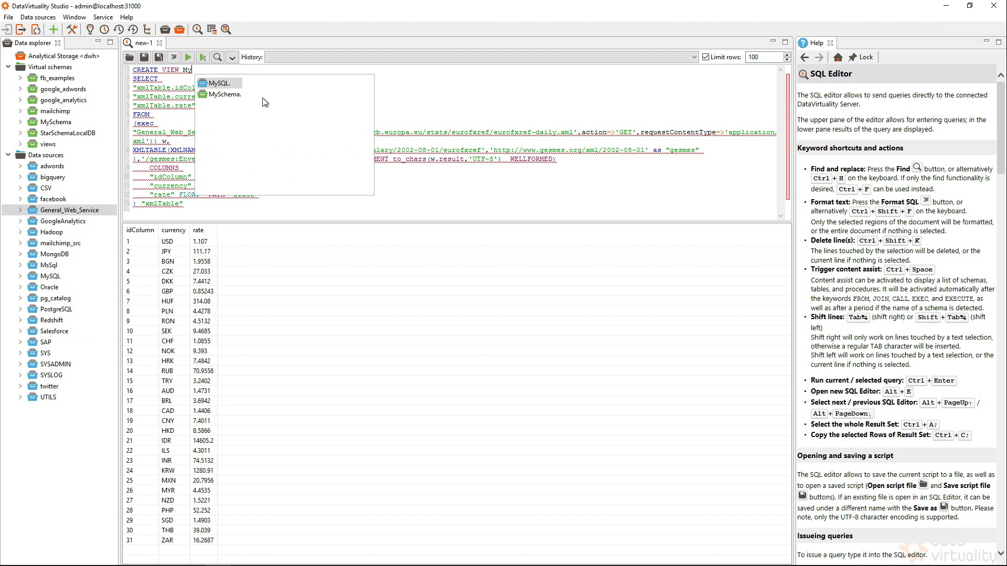
{"action": "key", "text": "Down"}
{"action": "key", "text": "Return"}
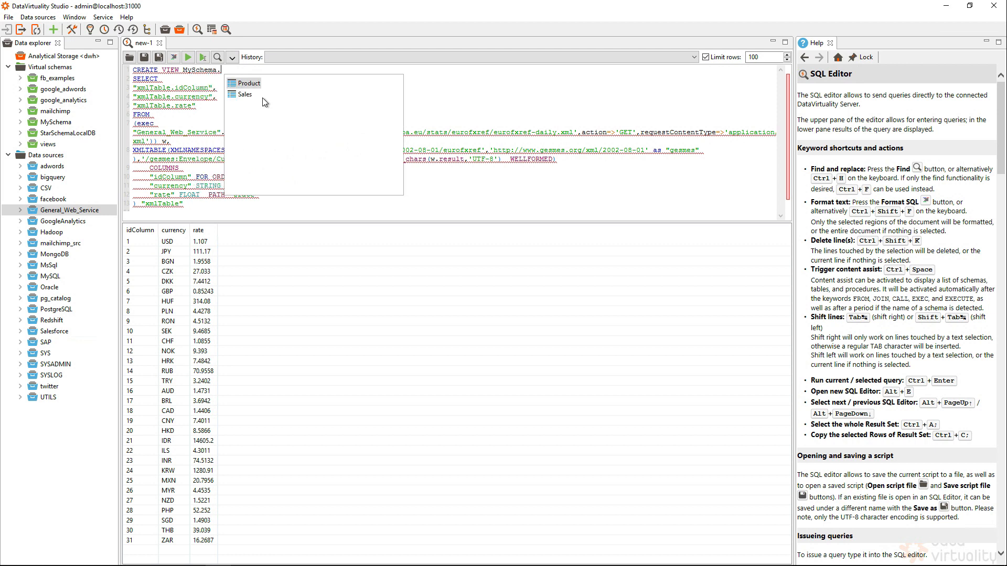
{"action": "type", "text": "EurRate as"}
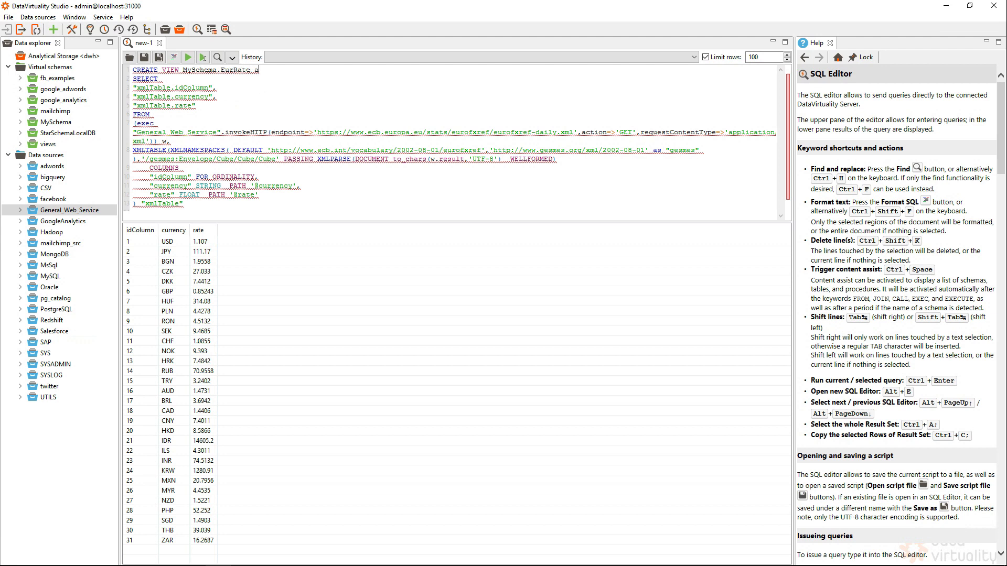
{"action": "left_click", "coordinate": [189, 57]}
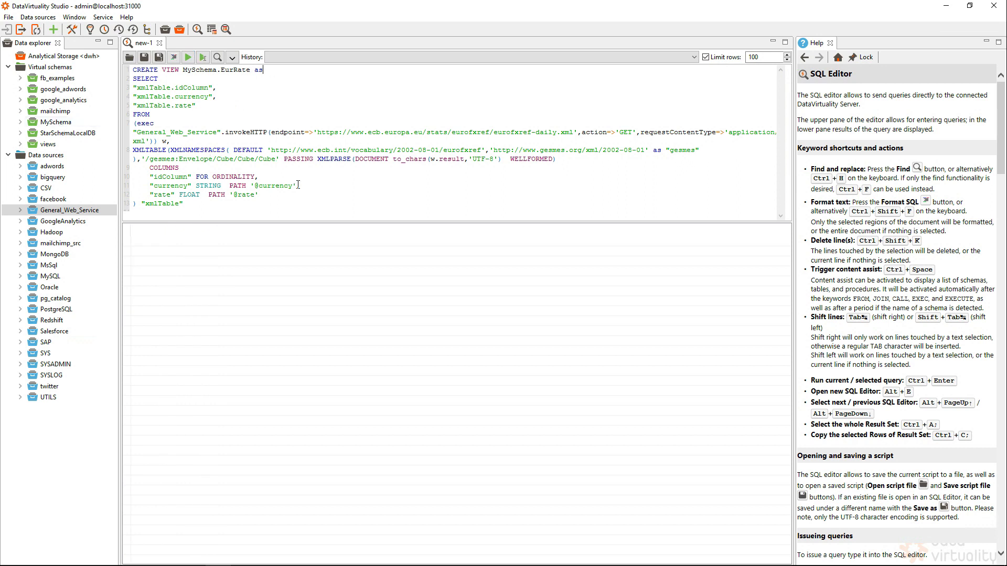
Open the MySchema tables and views list, refresh it, and display the columns of the EurRate view.
{"action": "double_click", "coordinate": [36, 122]}
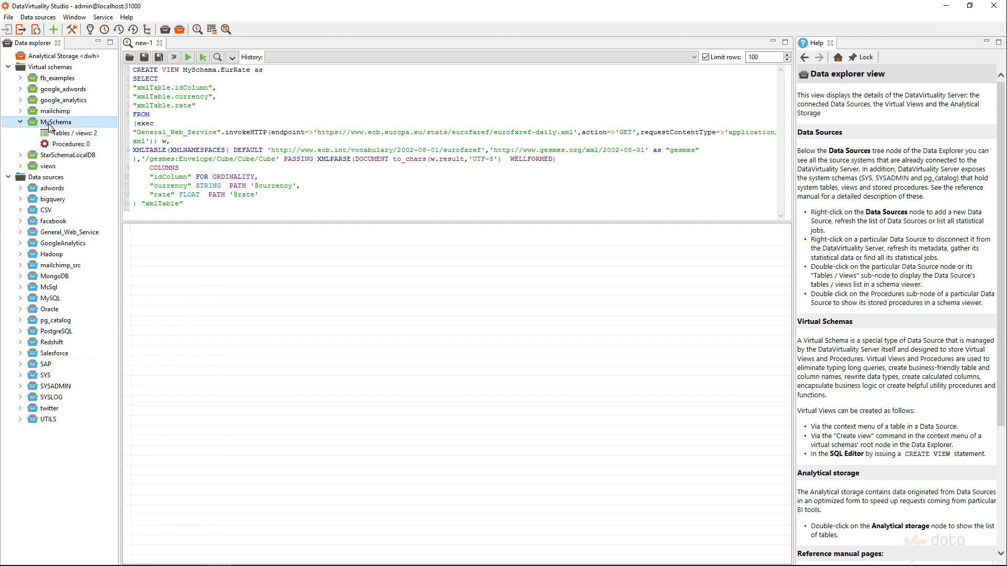
{"action": "left_click", "coordinate": [784, 68]}
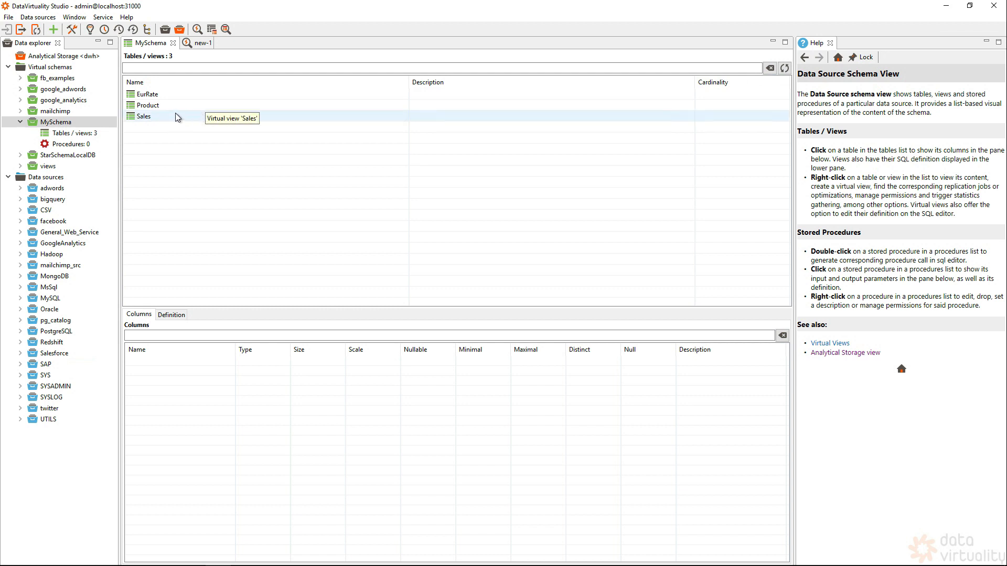
{"action": "left_click", "coordinate": [152, 96]}
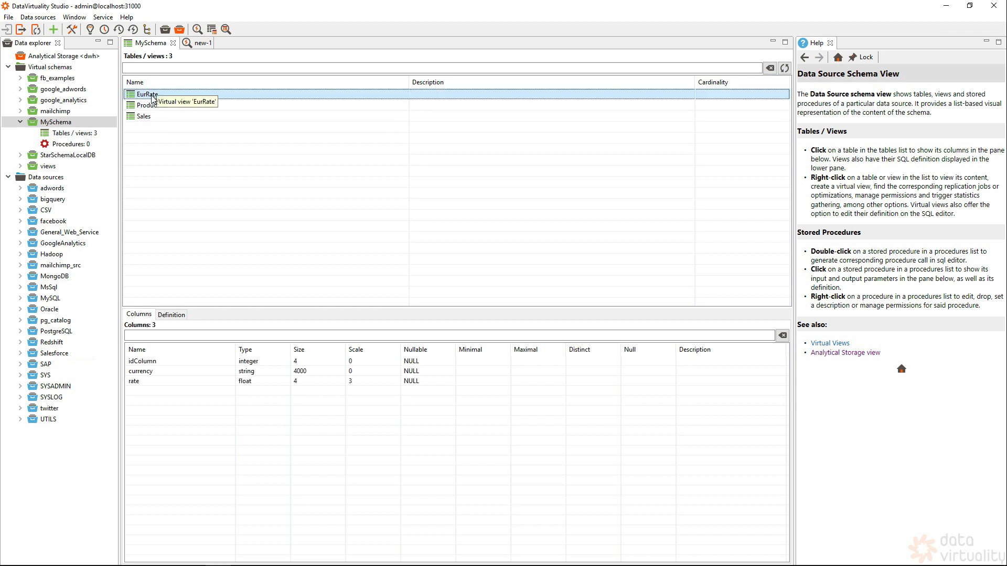
Query the contents of the EurRate view and delete the CREATE VIEW statement above the generated SELECT.
{"action": "right_click", "coordinate": [153, 97]}
{"action": "left_click", "coordinate": [220, 158]}
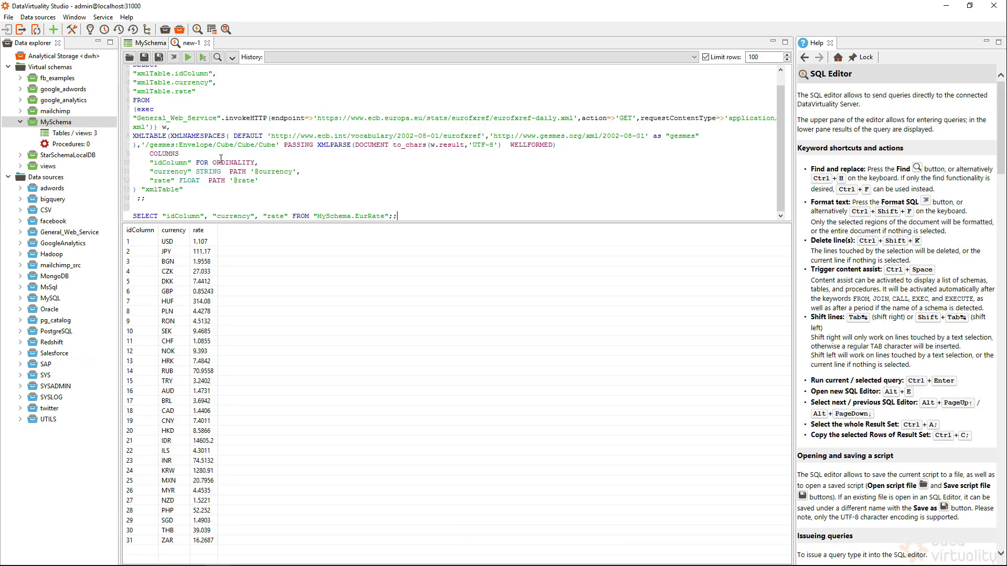
{"action": "left_click_drag", "start_coordinate": [59, 25], "coordinate": [61, 3]}
{"action": "key", "text": "Delete"}
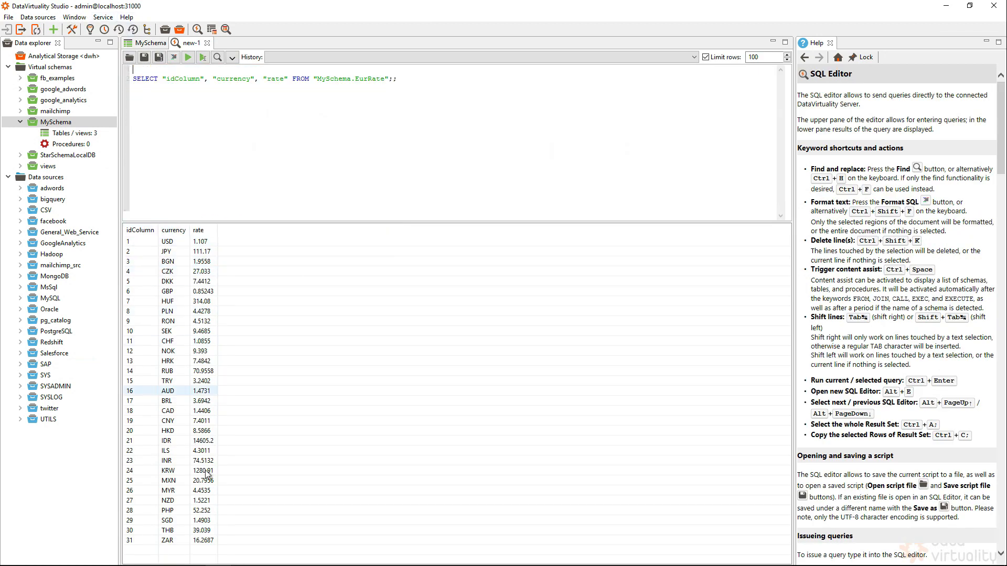